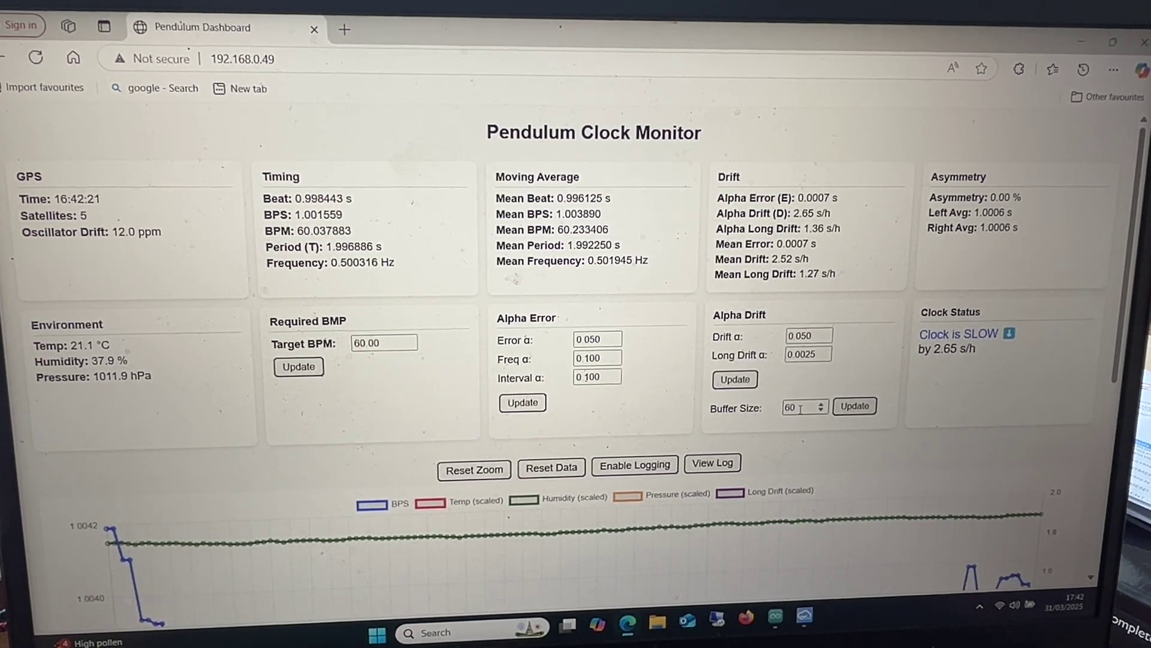
left_click(791, 407)
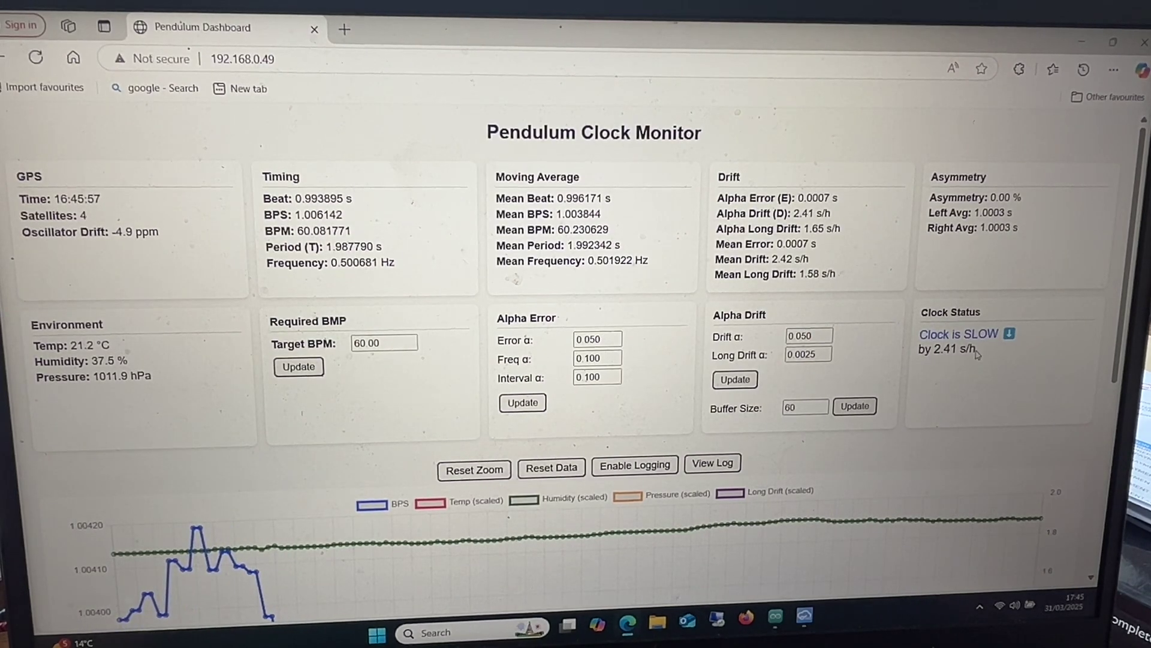
left_click_drag(976, 355, 934, 349)
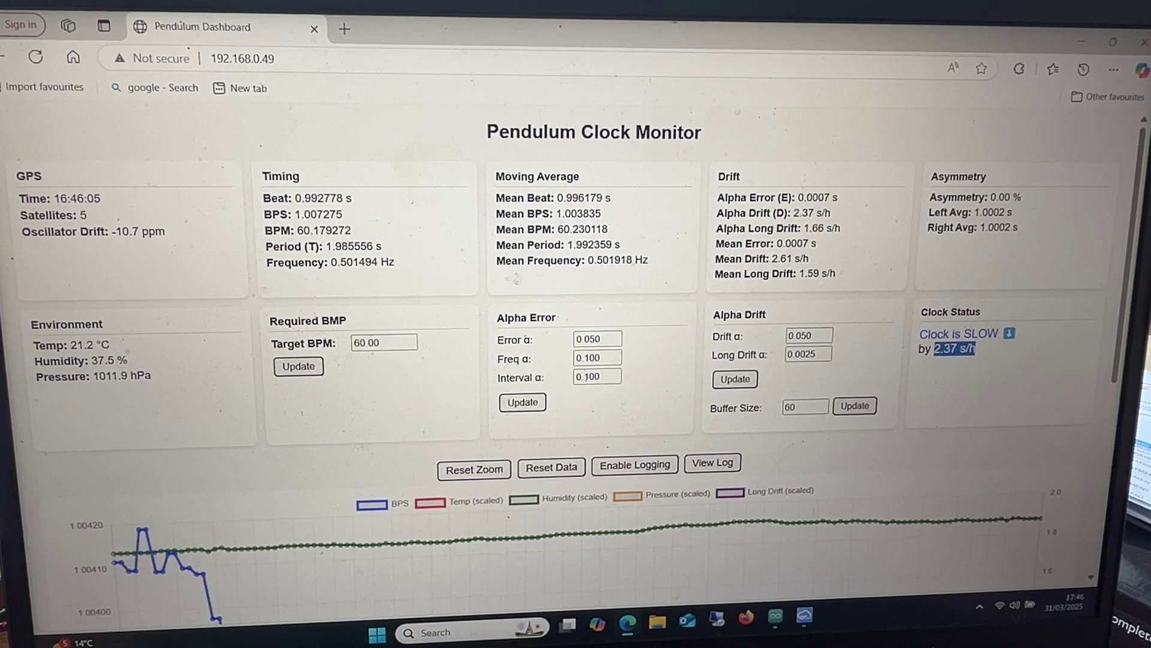
left_click(996, 378)
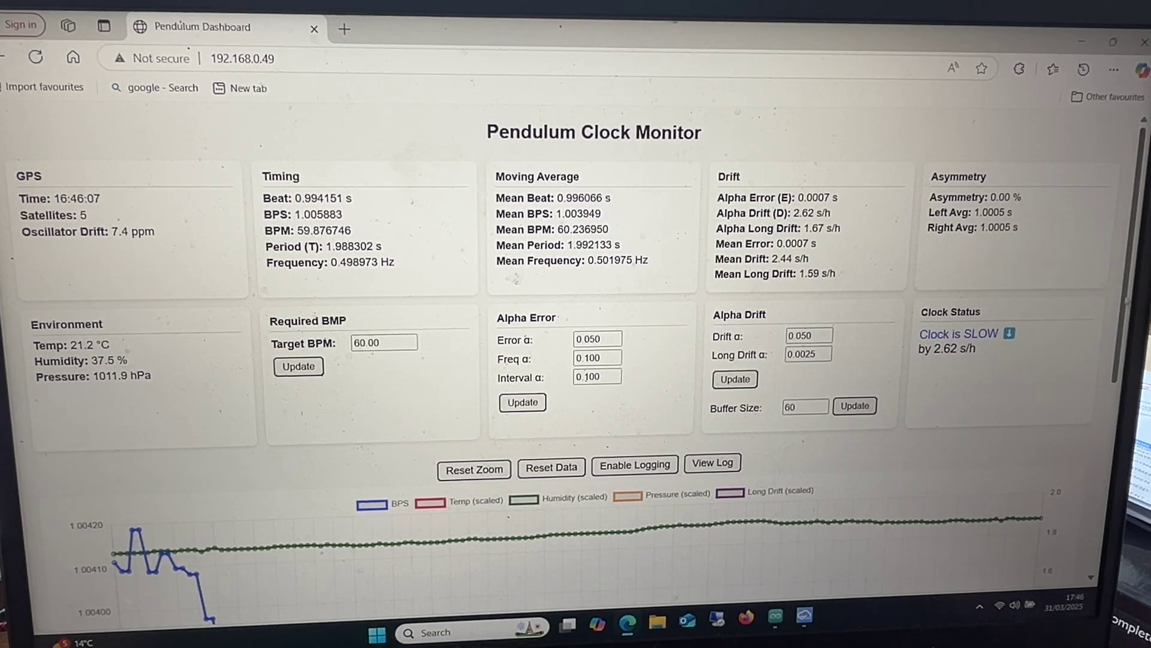
scroll(575, 360, "down", 1)
scroll(576, 359, "down", 3)
scroll(575, 360, "down", 1)
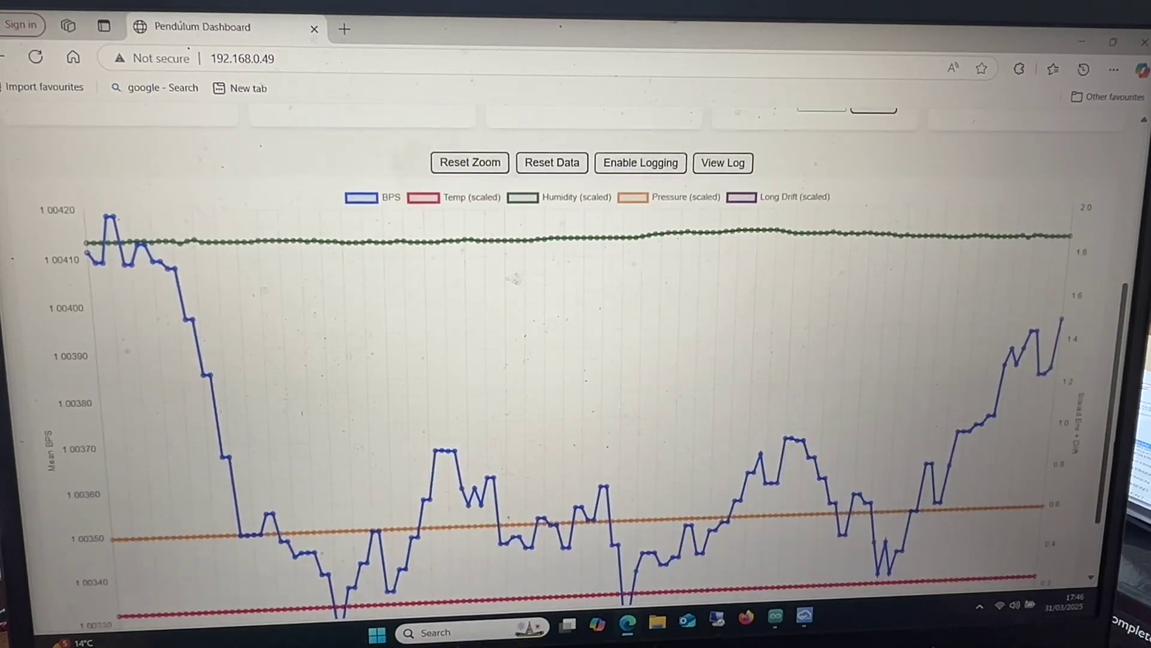
scroll(576, 359, "down", 1)
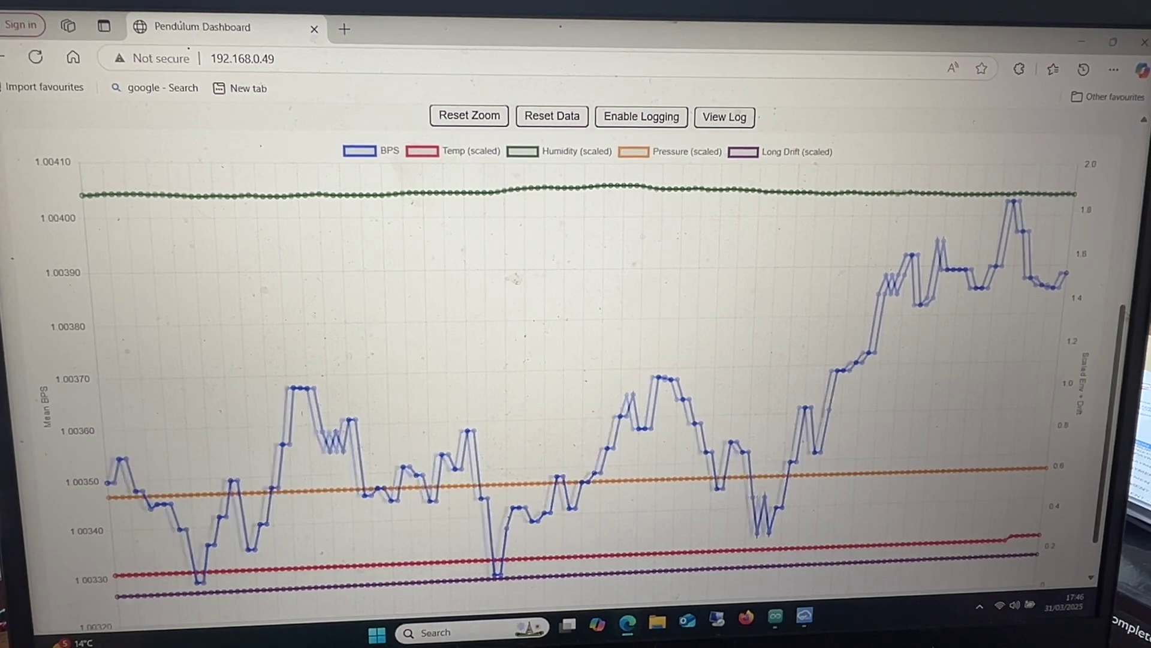
scroll(576, 359, "down", 1)
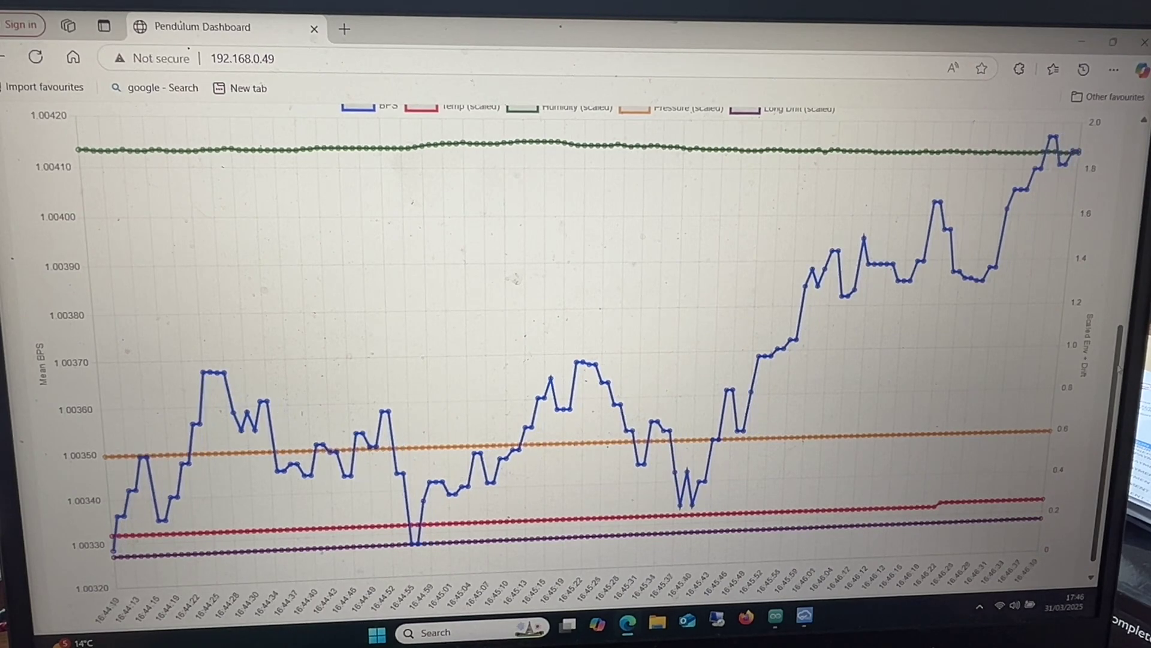
scroll(629, 358, "up", 2)
scroll(630, 358, "up", 1)
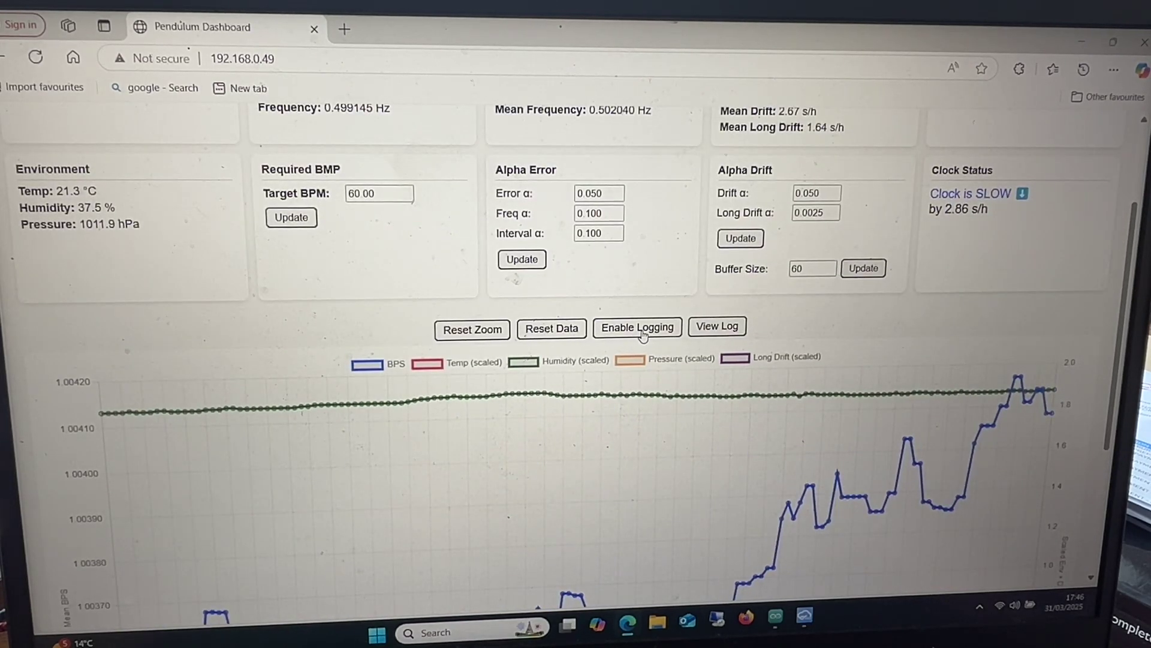
Enable logging of the live pendulum readings and bring up the Pendulum Log Viewer.
left_click(637, 333)
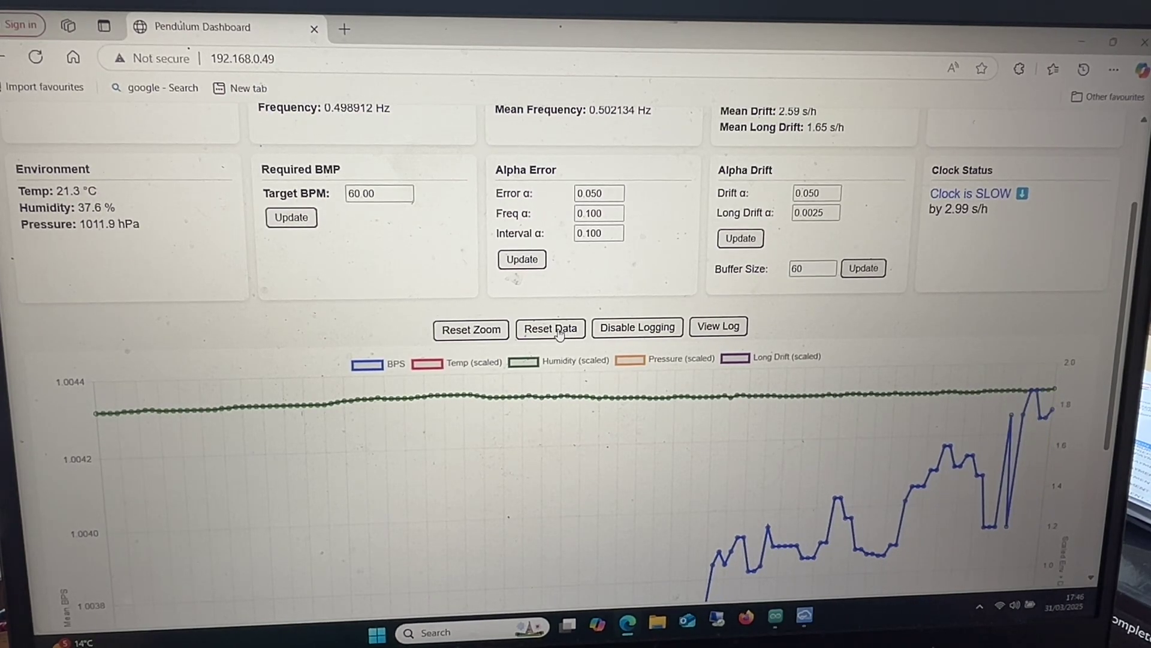
scroll(559, 331, "up", 2)
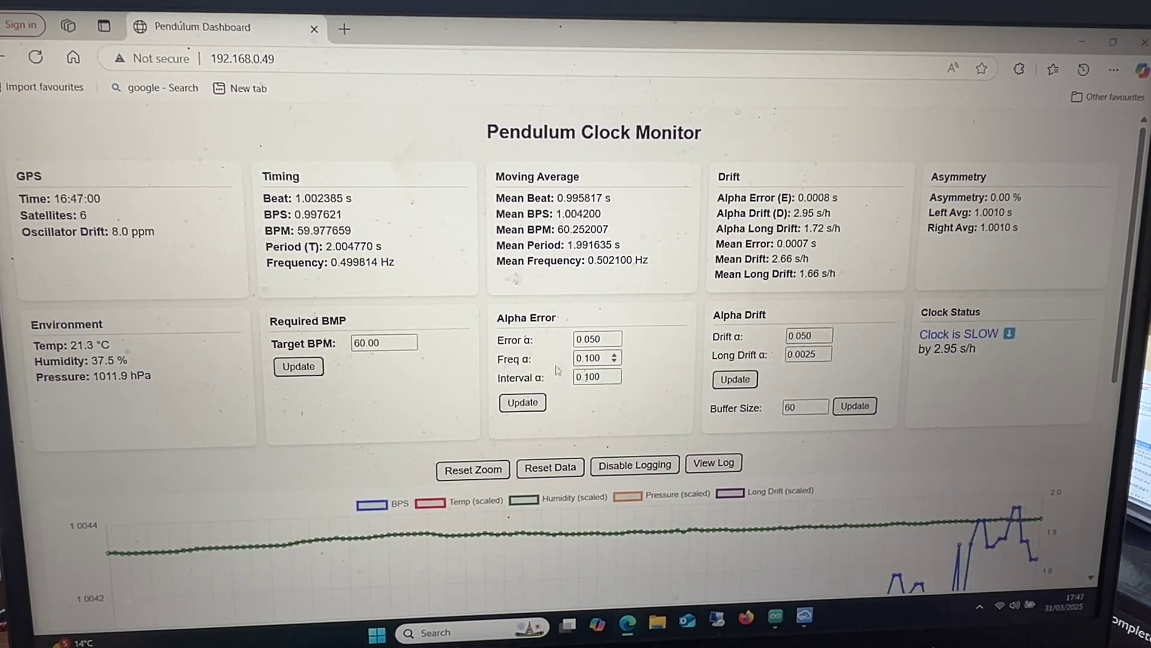
scroll(668, 375, "down", 3)
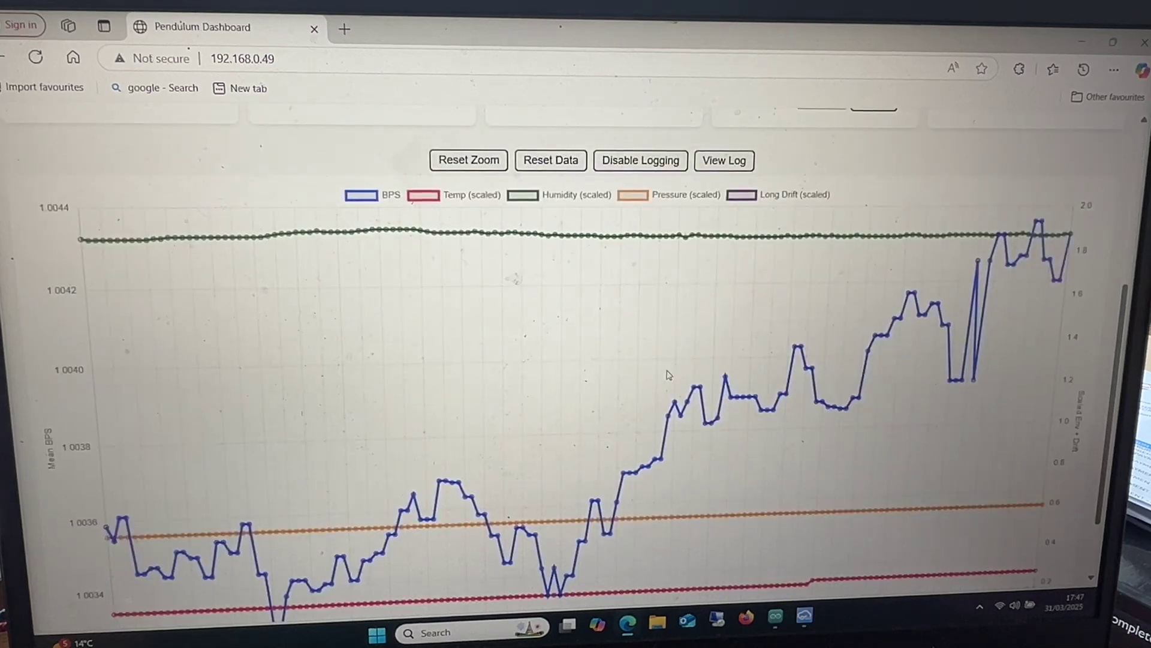
scroll(667, 375, "up", 1)
scroll(720, 372, "up", 1)
scroll(724, 365, "up", 1)
scroll(718, 343, "up", 1)
scroll(718, 343, "down", 1)
scroll(717, 344, "down", 1)
scroll(714, 347, "down", 1)
scroll(714, 348, "down", 1)
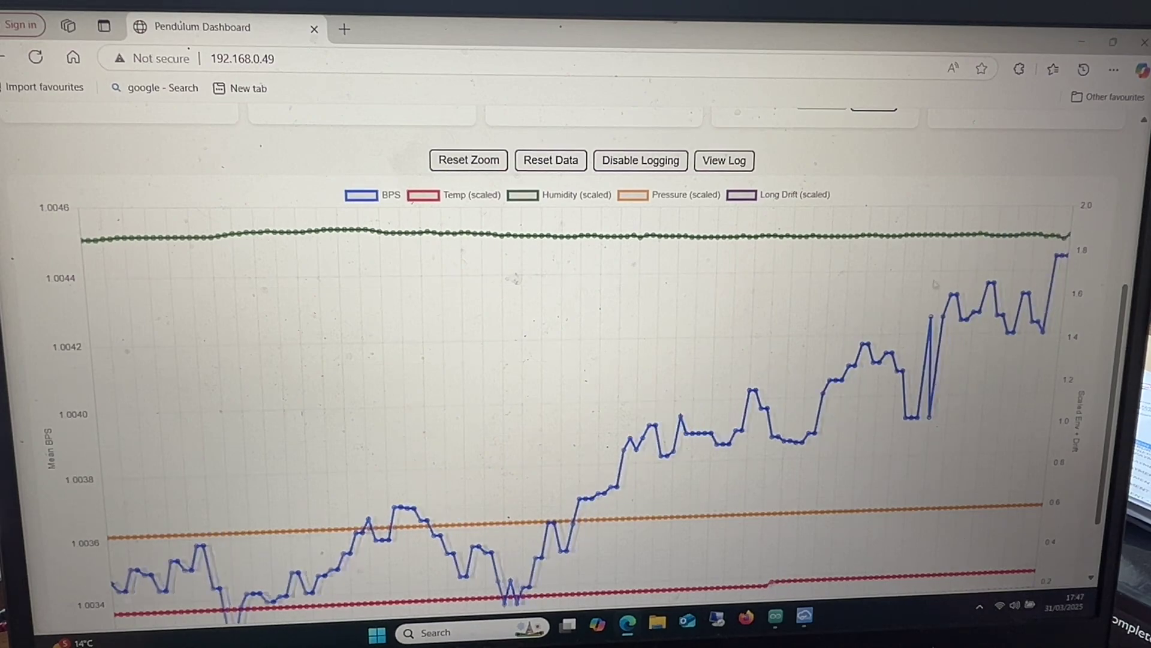
scroll(575, 360, "up", 2)
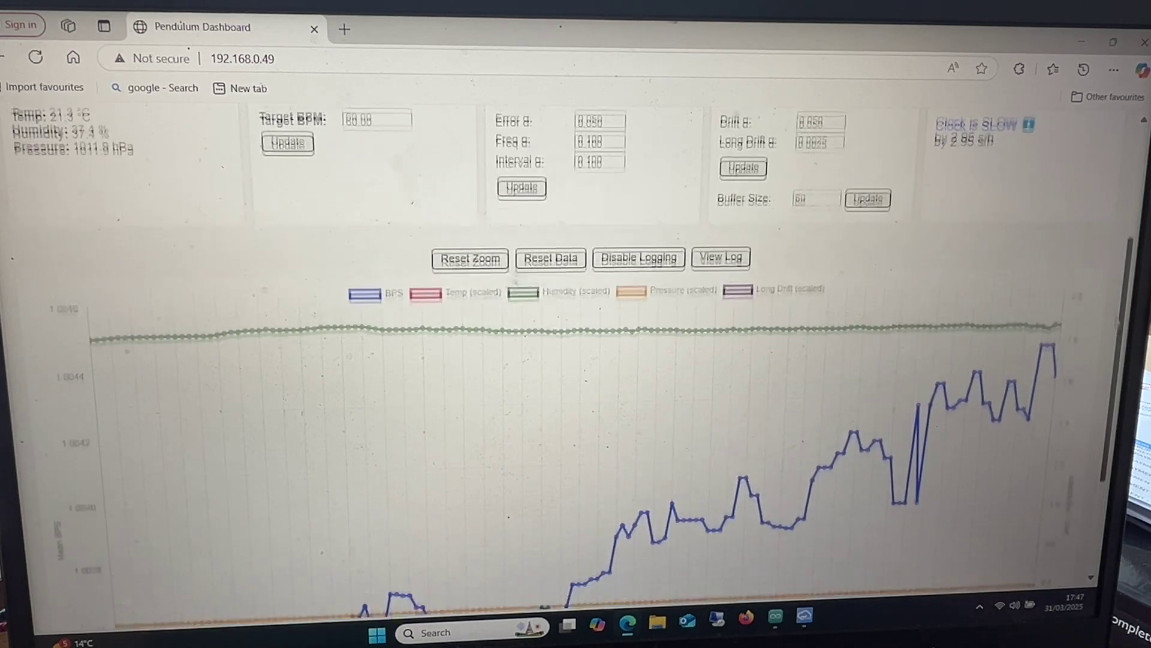
scroll(576, 360, "up", 1)
scroll(575, 360, "up", 2)
scroll(575, 360, "up", 1)
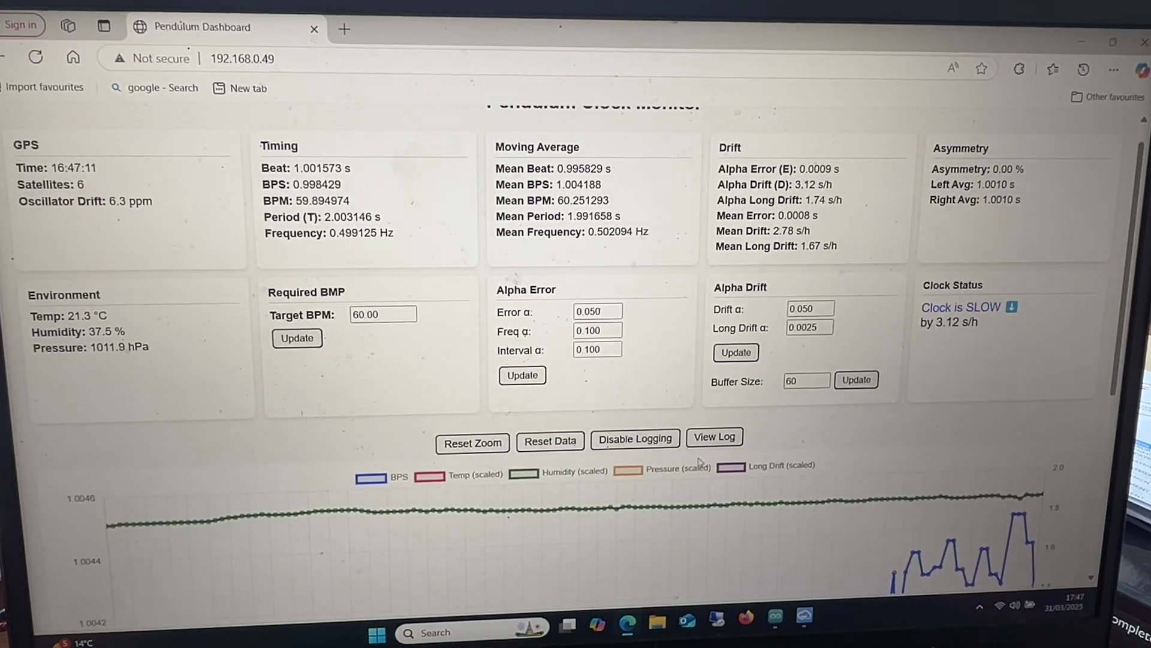
left_click(714, 437)
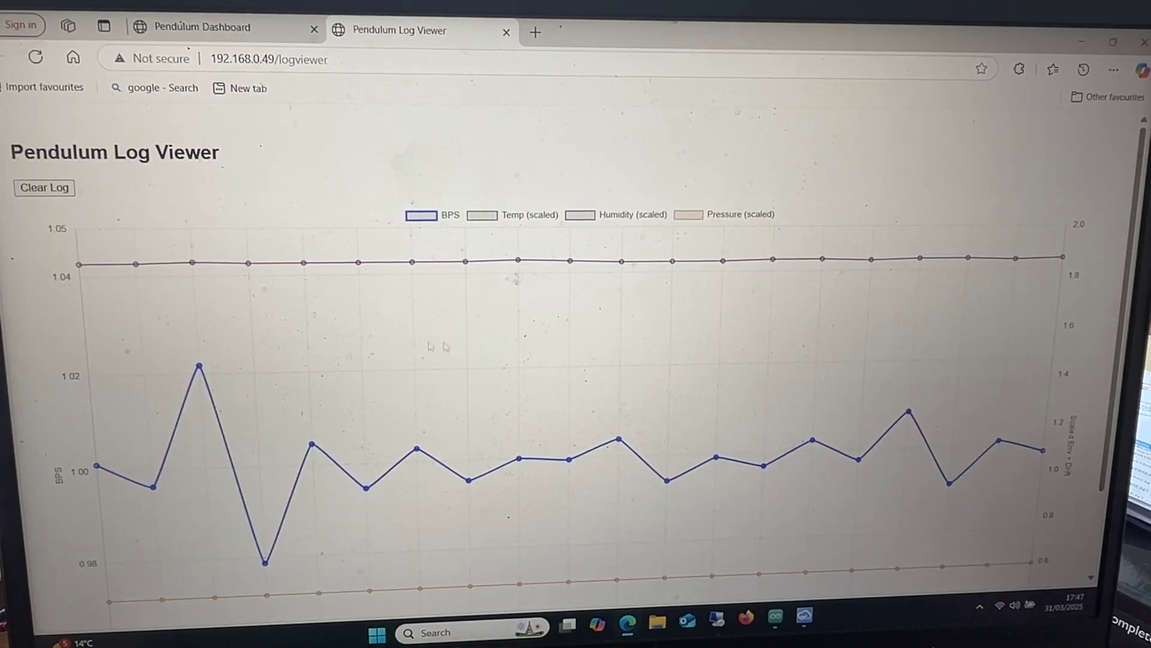
scroll(389, 346, "down", 2)
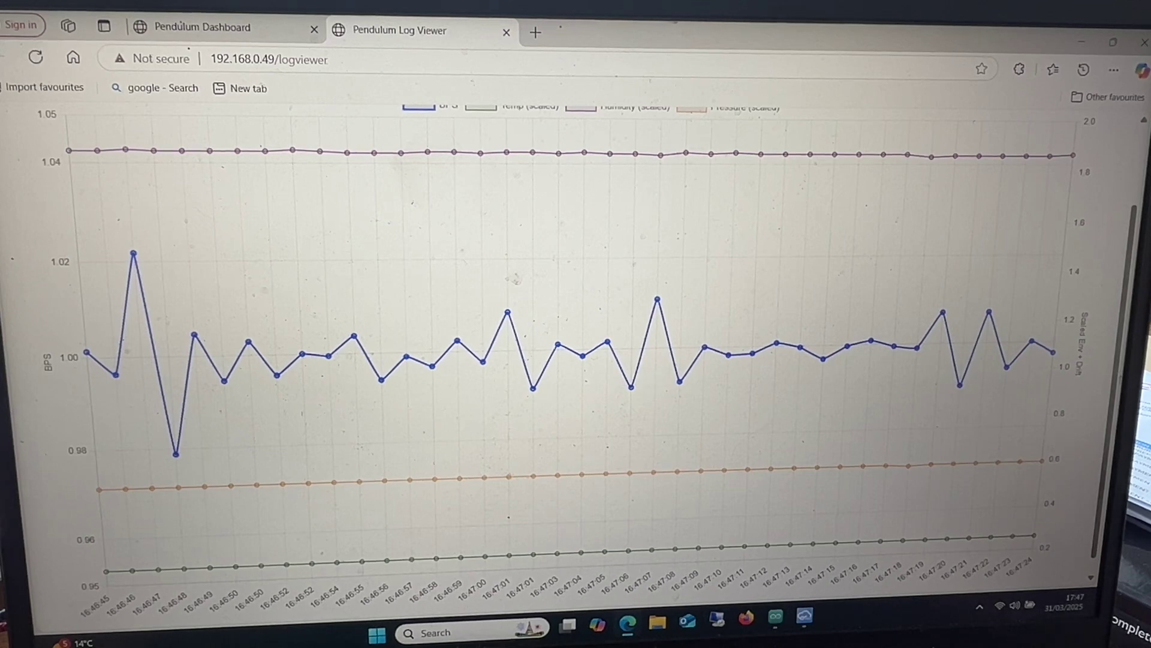
scroll(575, 351, "up", 2)
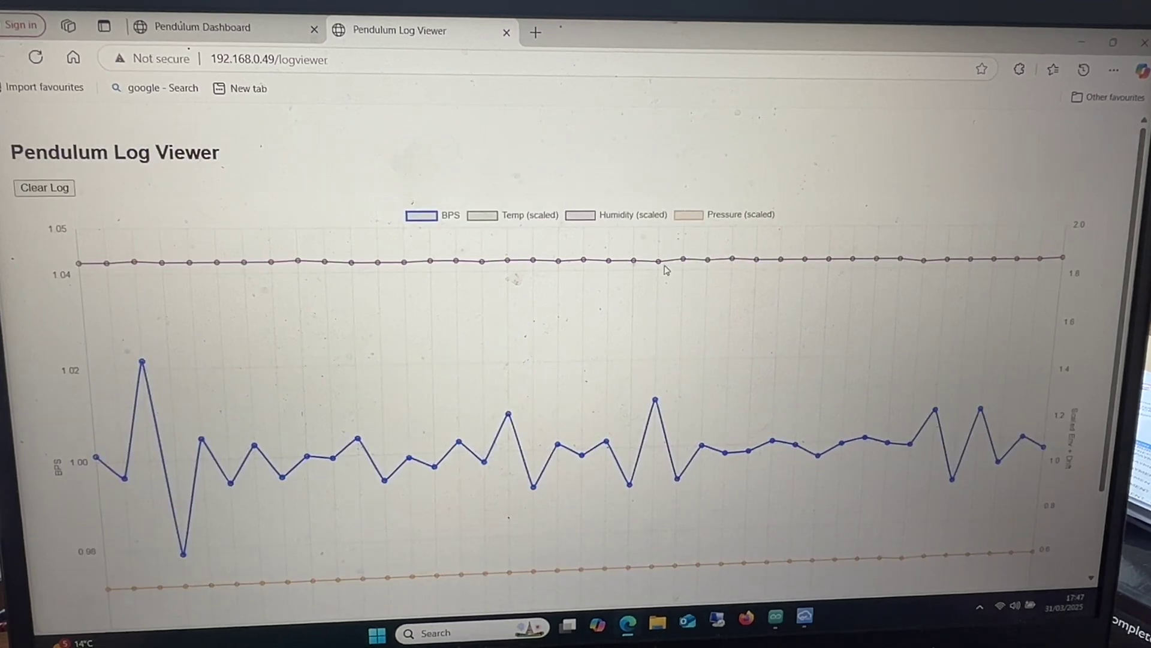
left_click(270, 29)
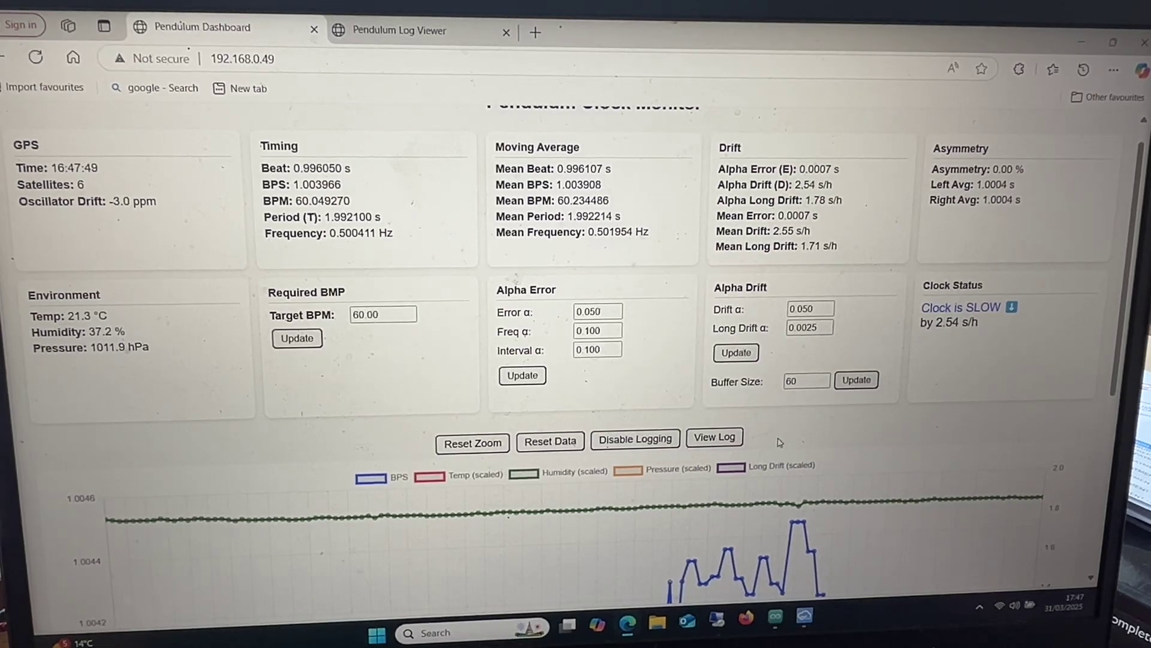
left_click(401, 29)
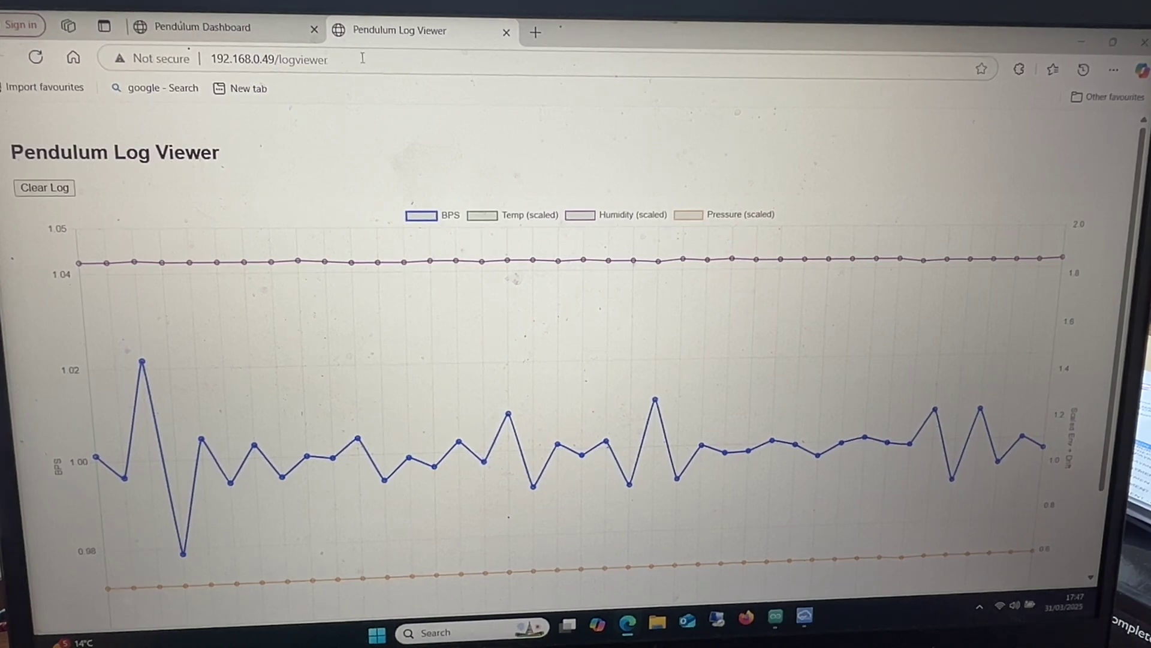
left_click(261, 36)
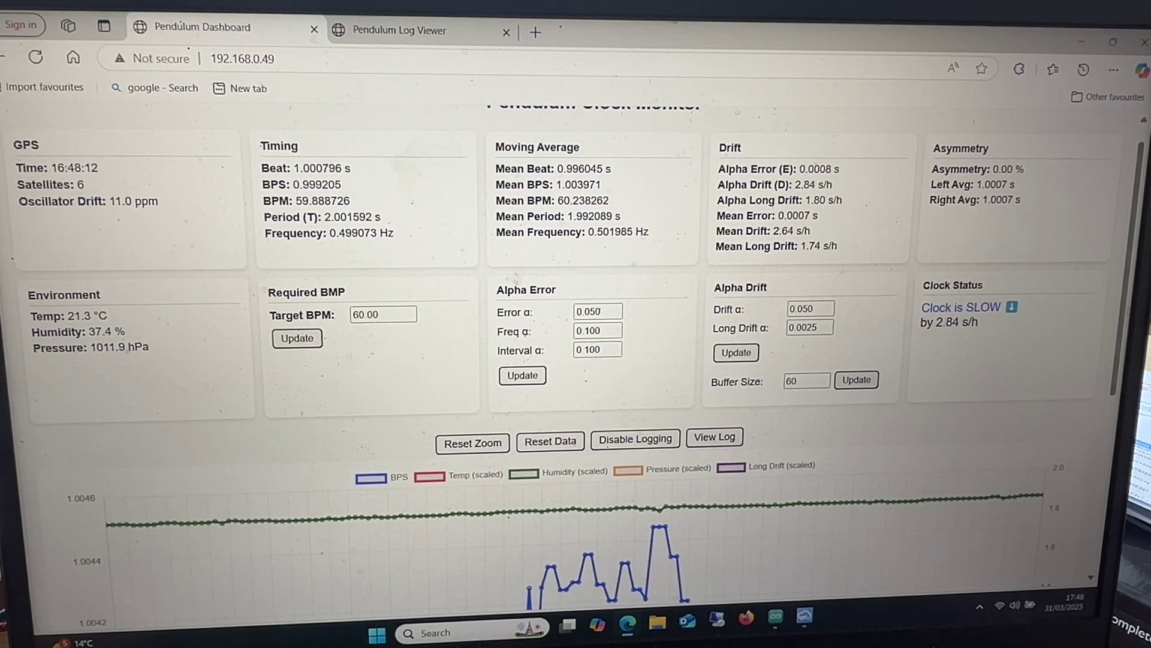
scroll(516, 277, "down", 3)
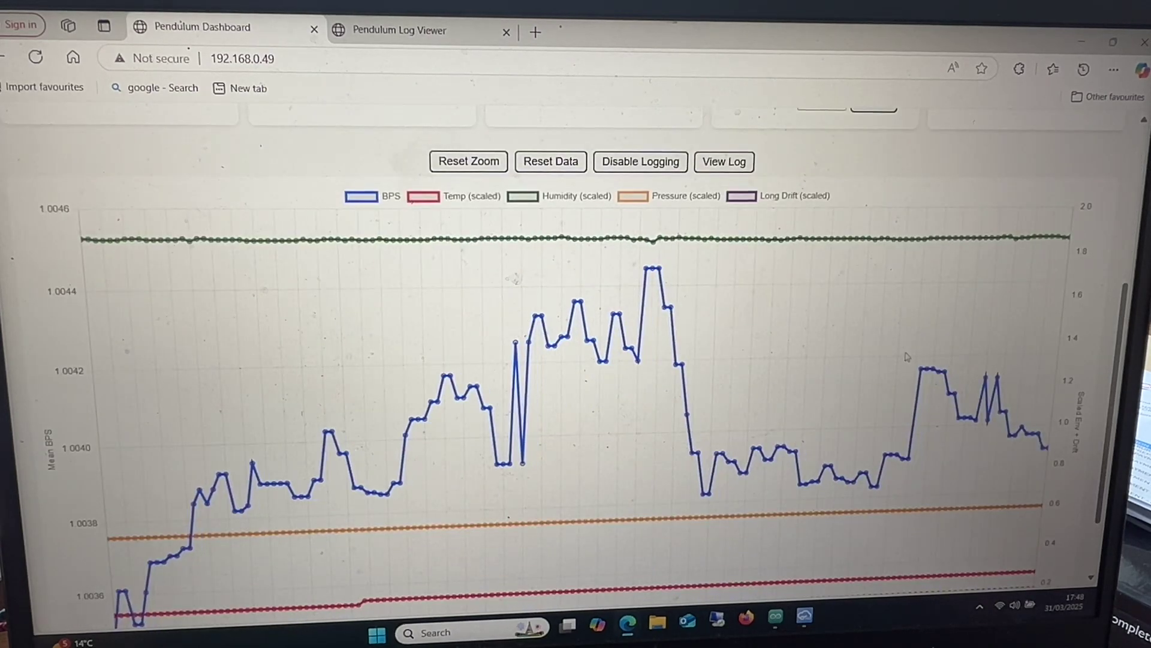
scroll(870, 360, "up", 3)
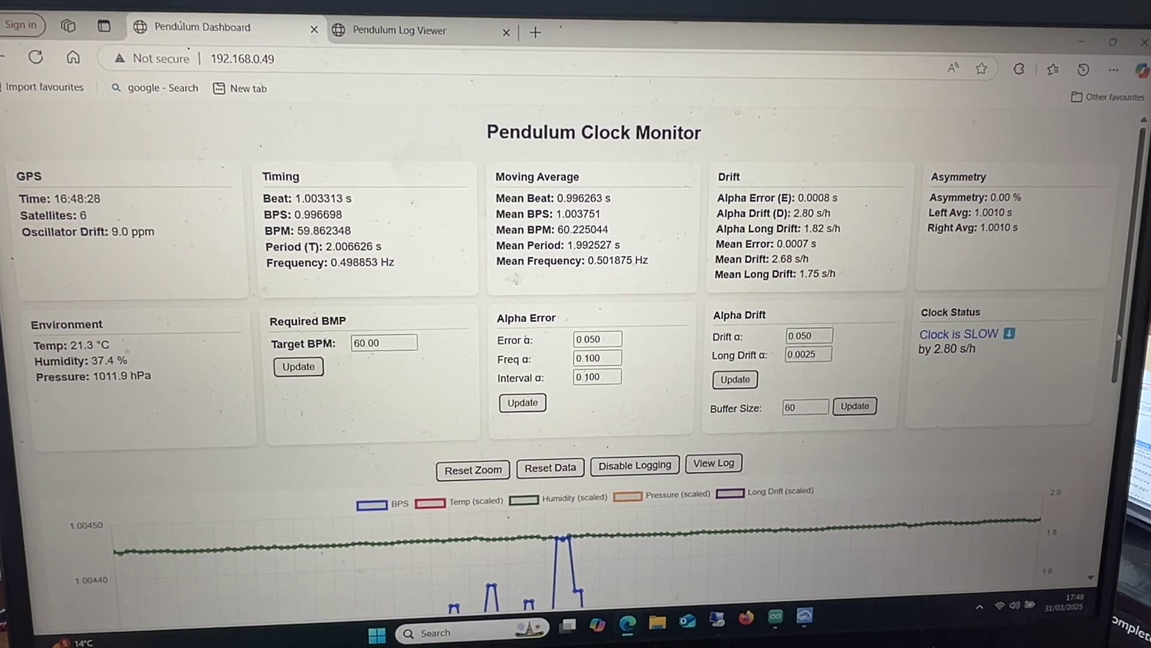
scroll(576, 359, "down", 2)
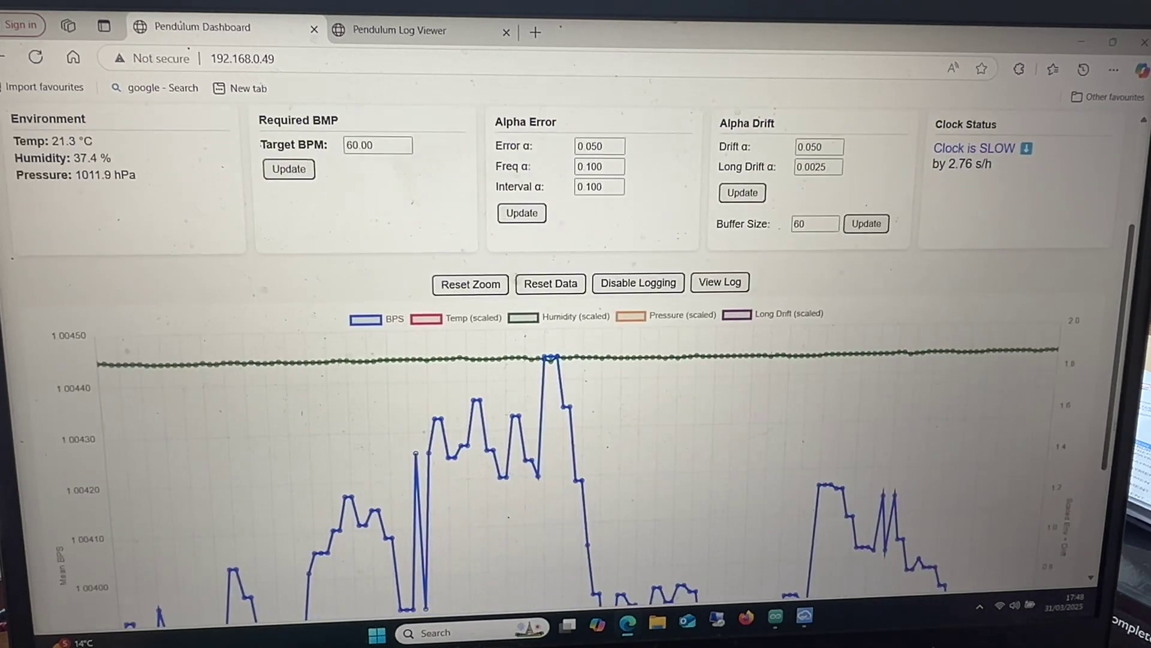
scroll(624, 259, "up", 1)
scroll(624, 259, "up", 1)
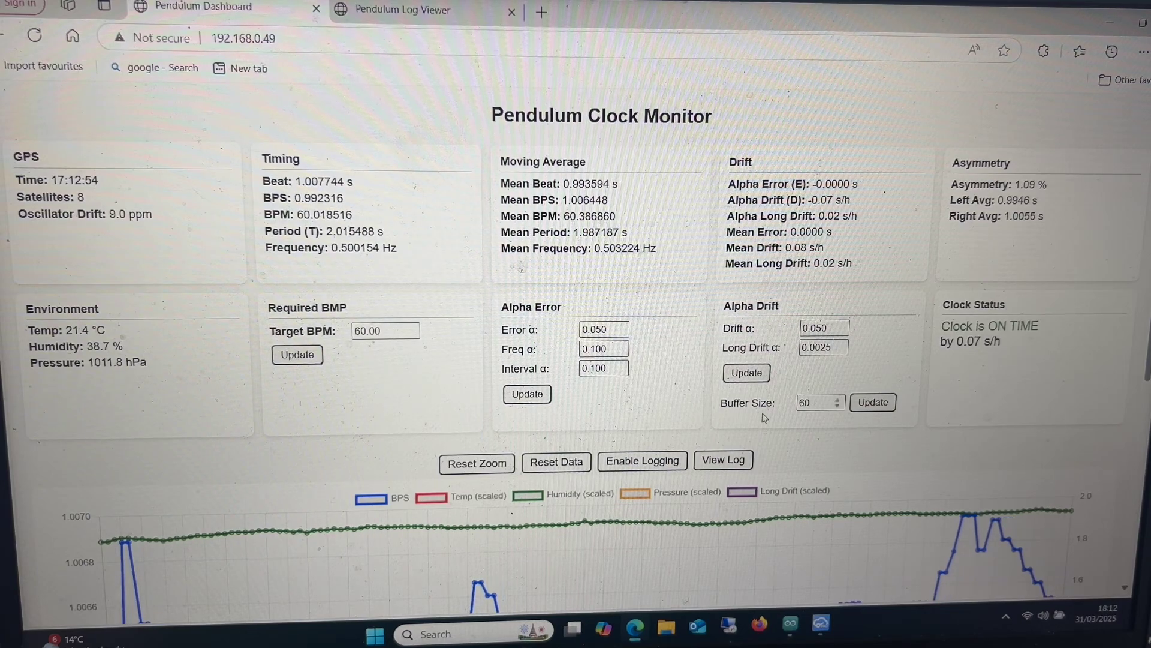
Re-enable pendulum data logging and switch to the Pendulum Log Viewer tab.
left_click(666, 465)
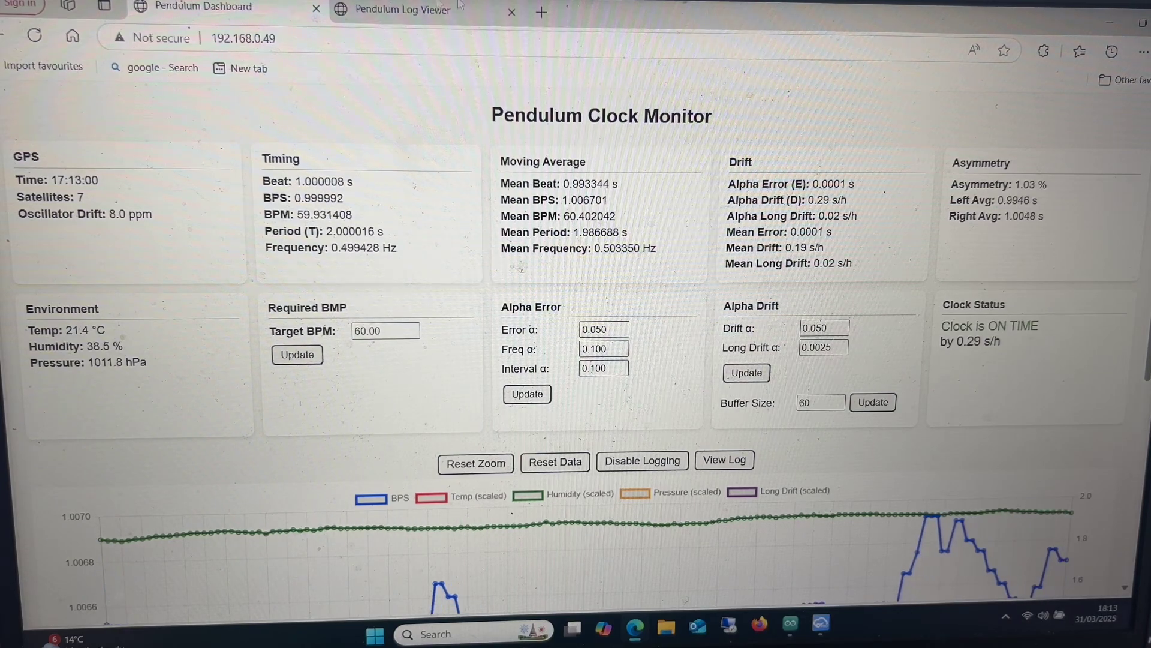
left_click(424, 9)
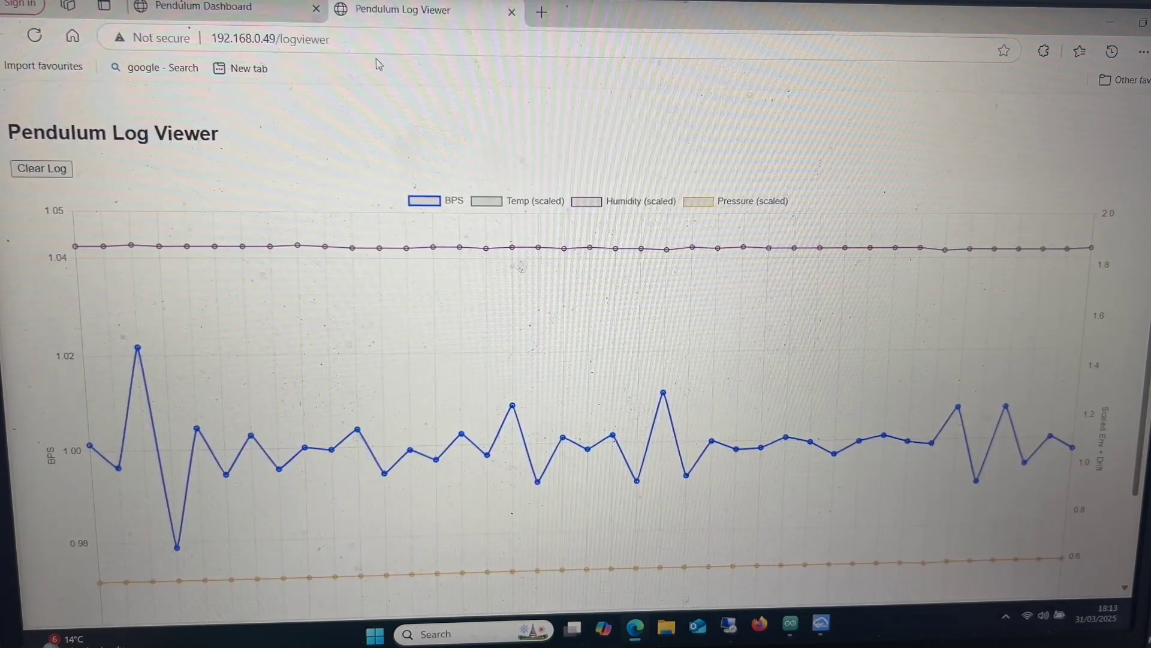
Reload the Log Viewer twice so its chart shows the newly logged BPS samples.
left_click(378, 41)
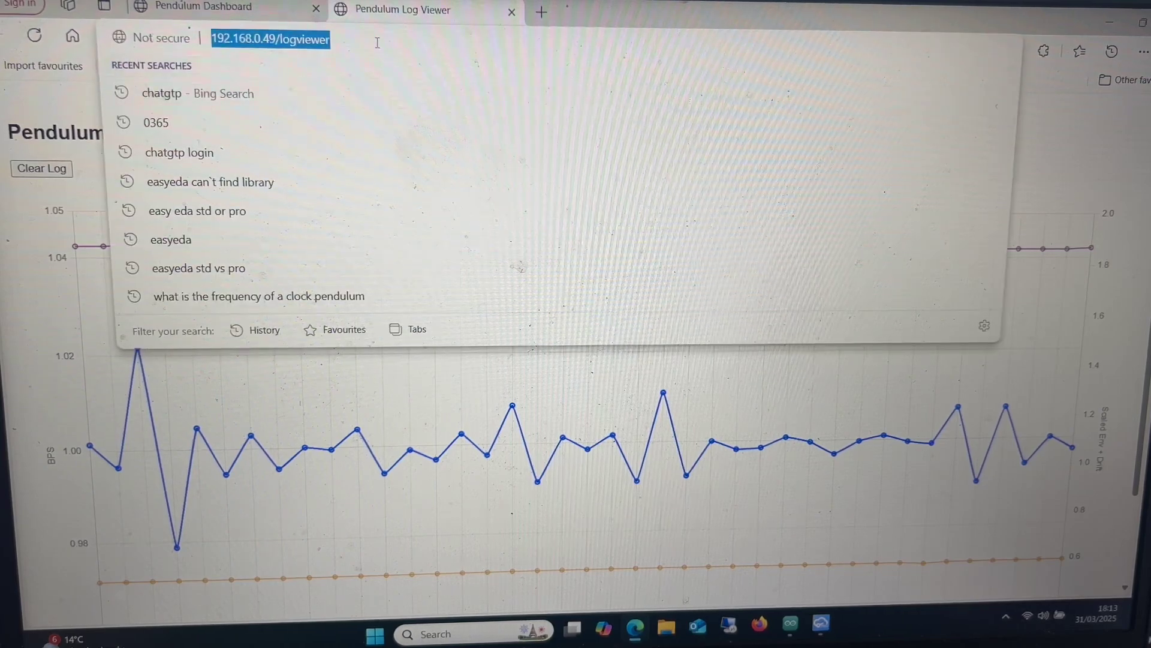
key("Return")
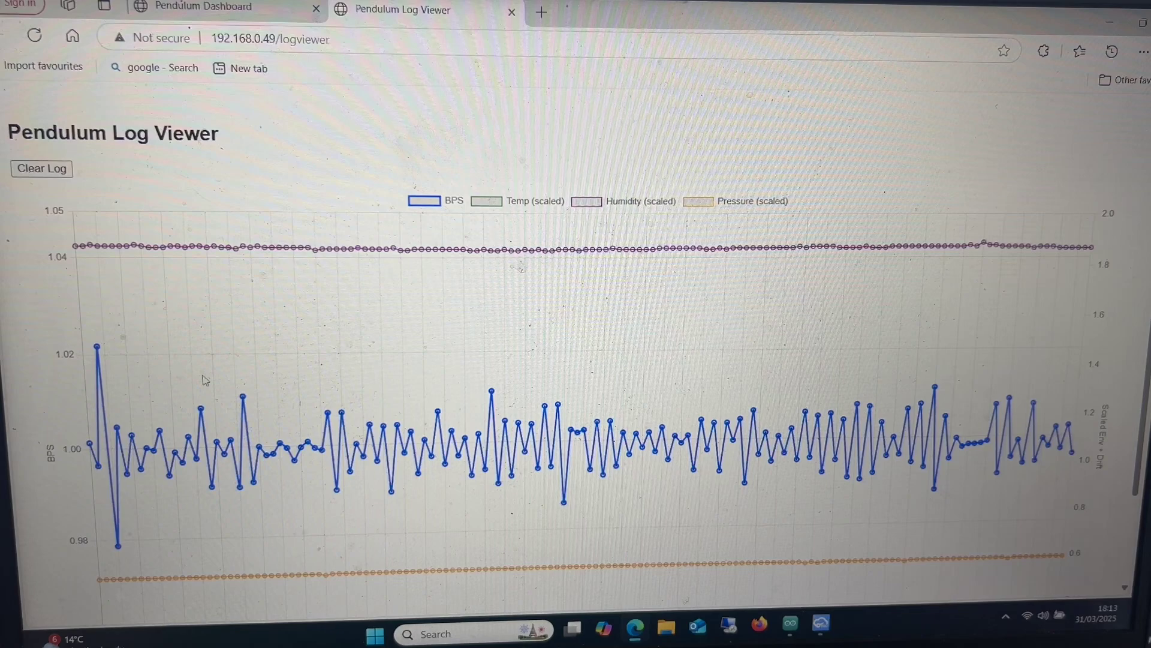
scroll(402, 383, "down", 2)
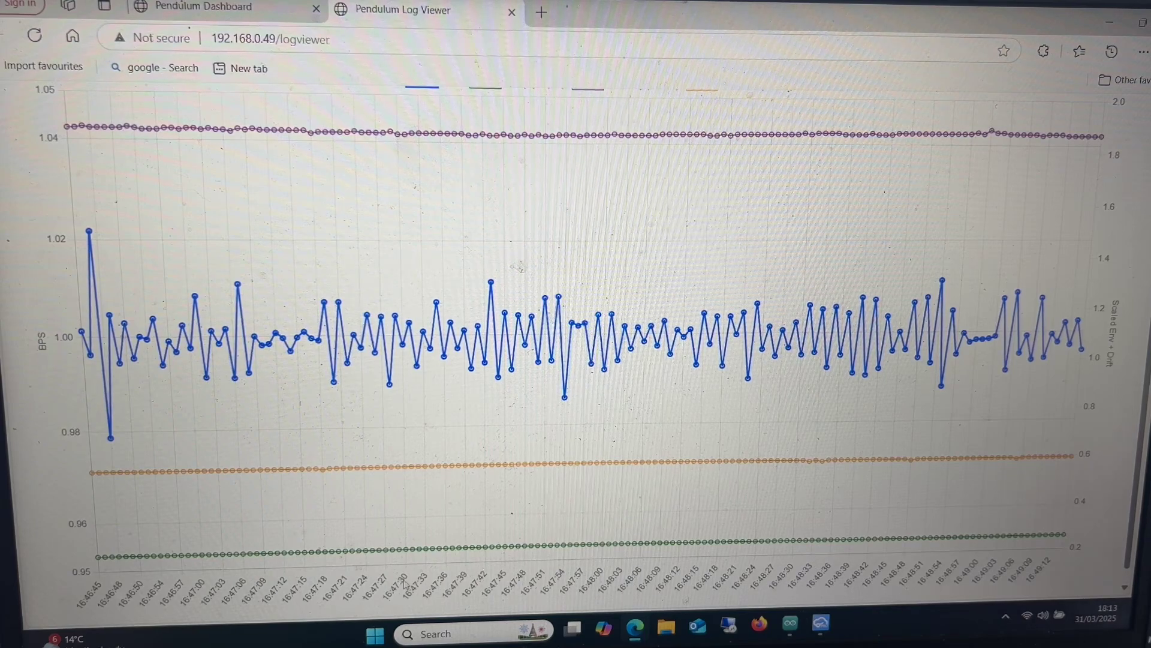
left_click(348, 38)
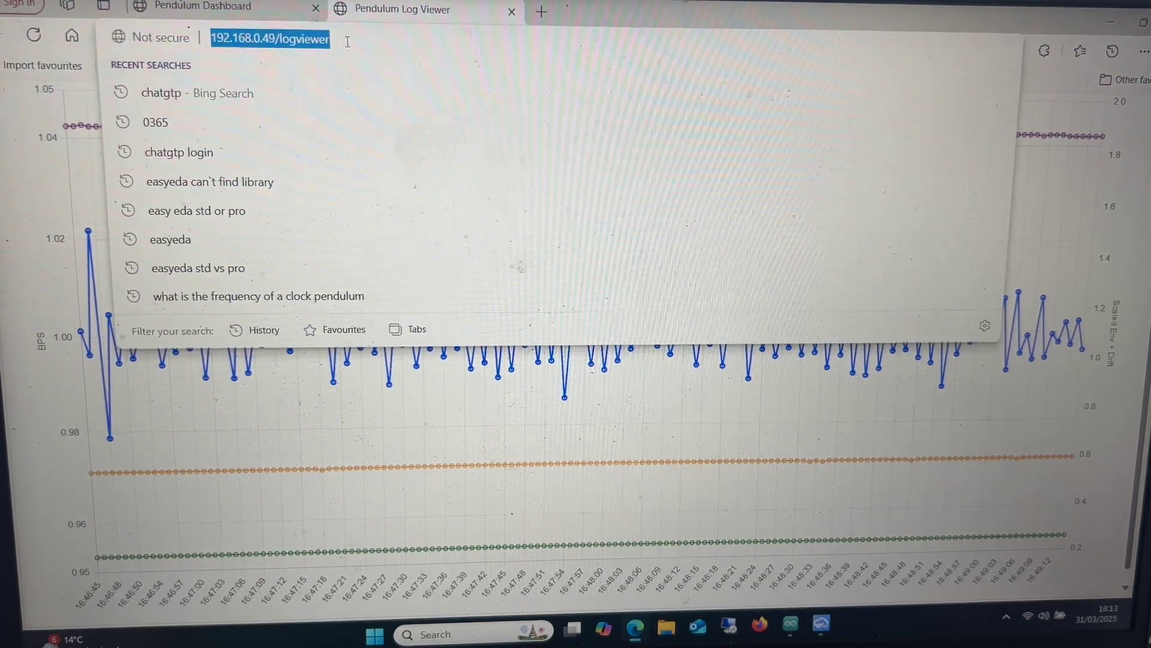
key("Return")
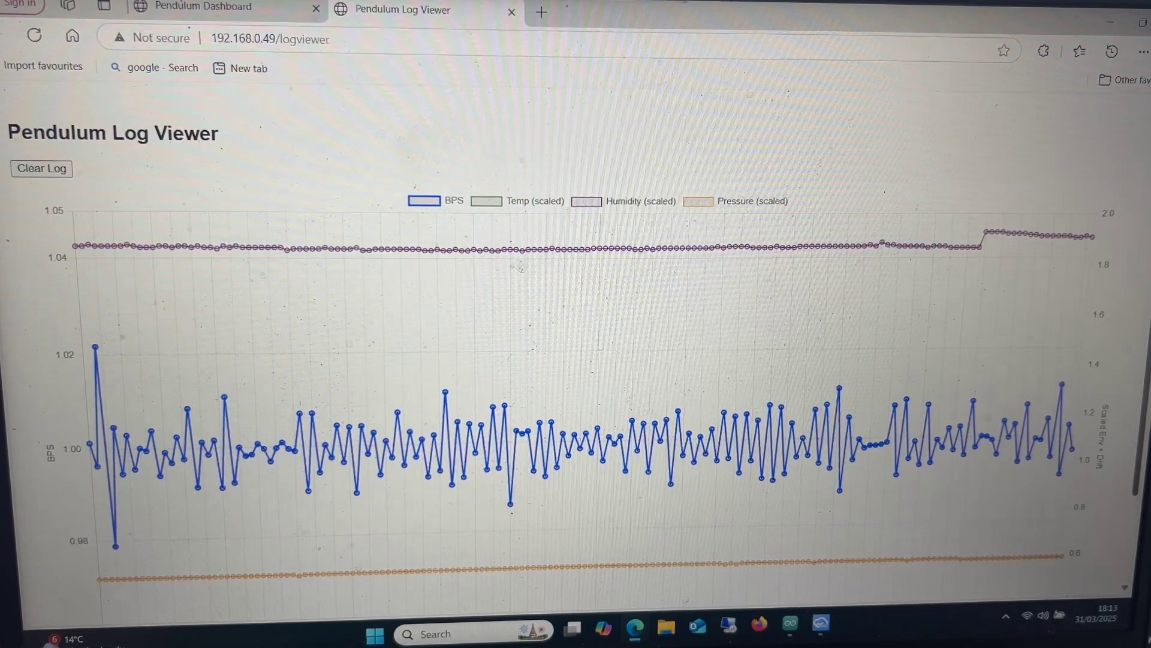
scroll(577, 359, "down", 1)
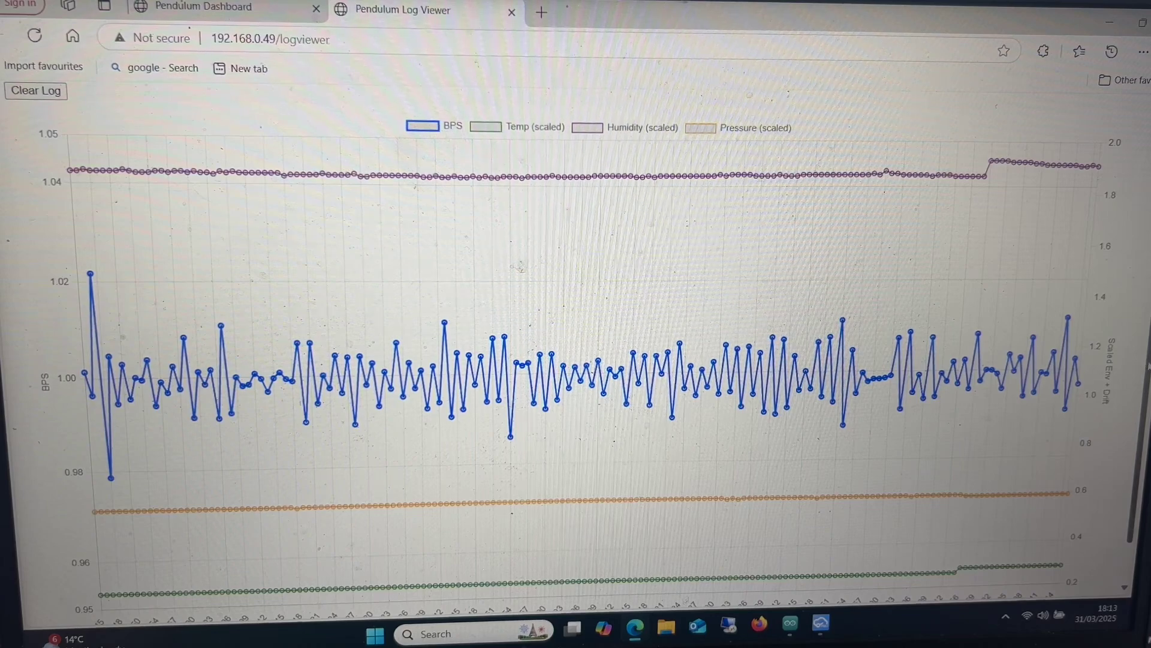
scroll(576, 360, "down", 1)
scroll(576, 361, "up", 2)
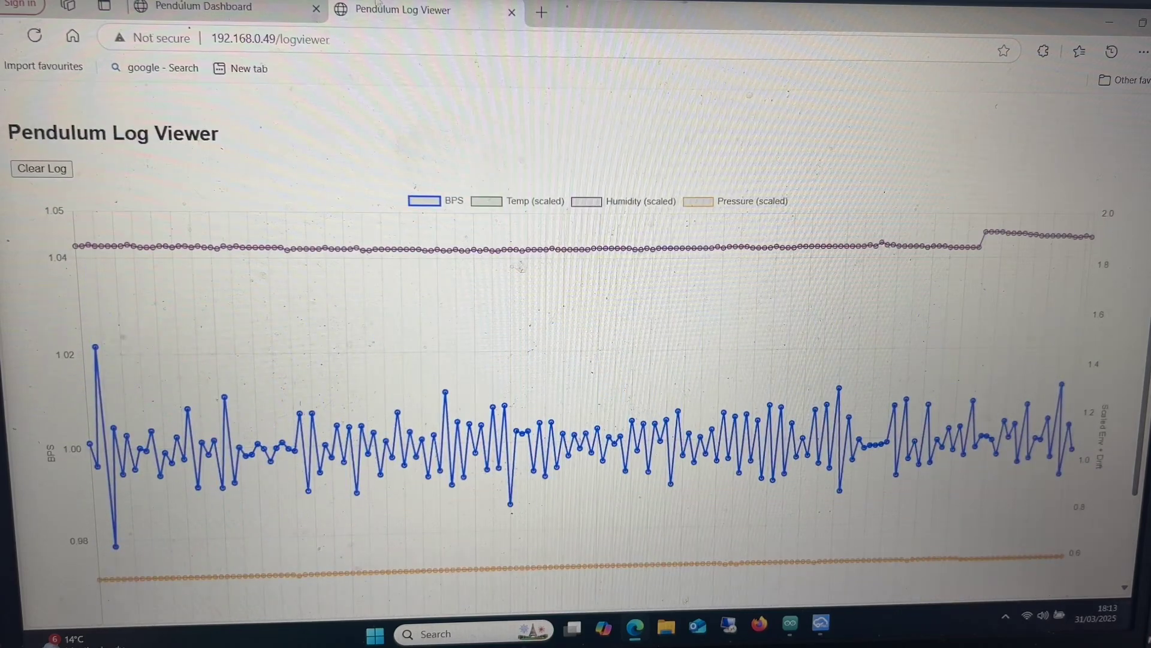
Switch to the Pendulum Dashboard tab, where the clock now reads about 0.41 s/h fast.
left_click(270, 7)
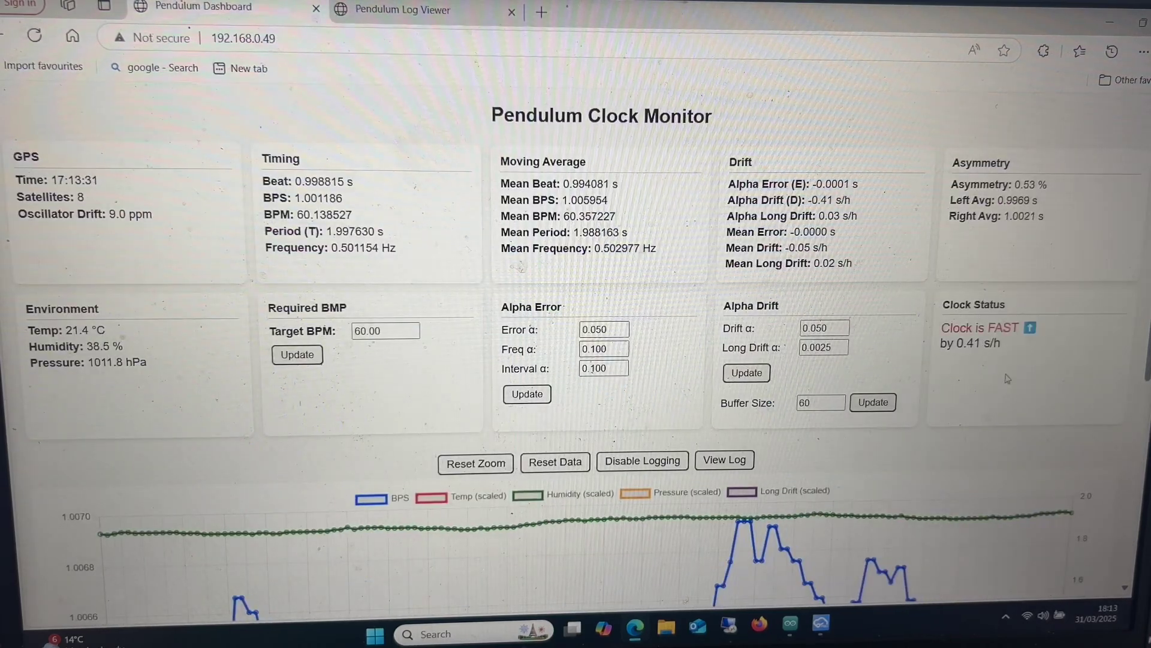